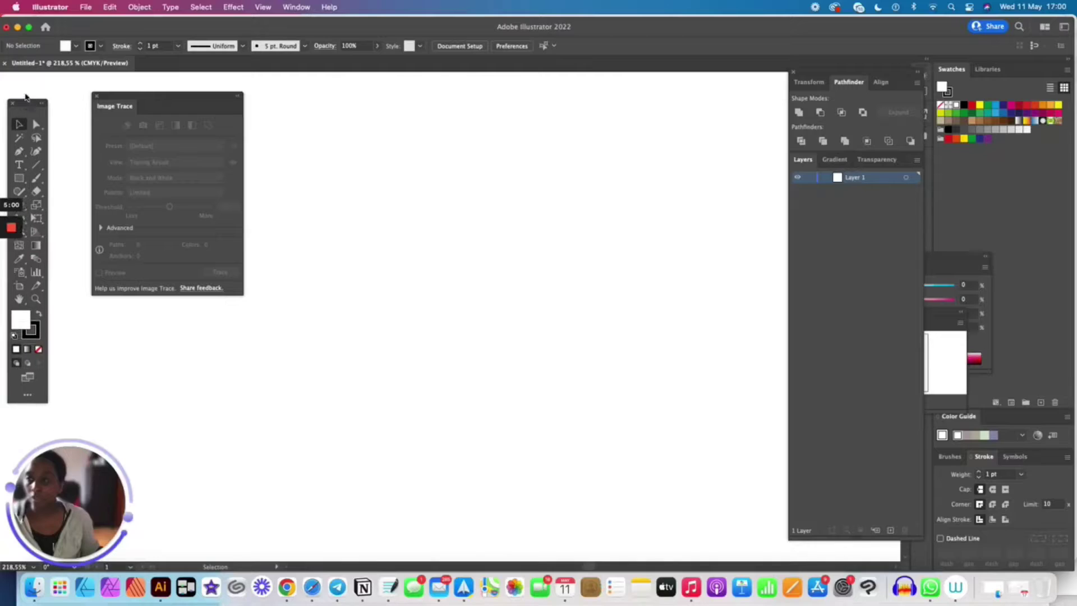
Step: Choose Untitled_Artwork 9.jpg from Downloads to place in the document
left_click_drag(132, 99, 807, 328)
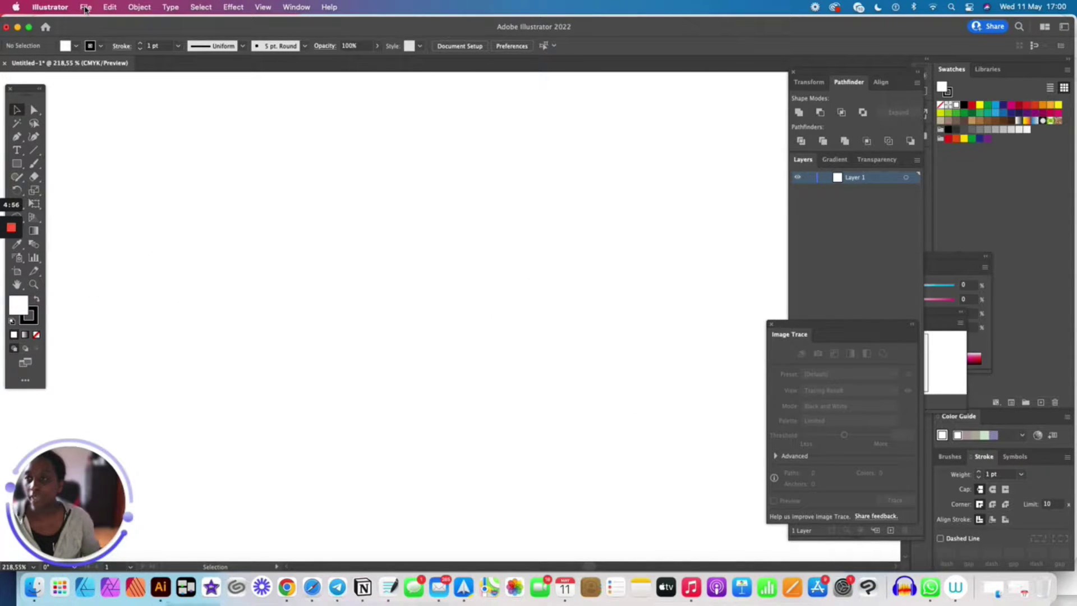
left_click(85, 7)
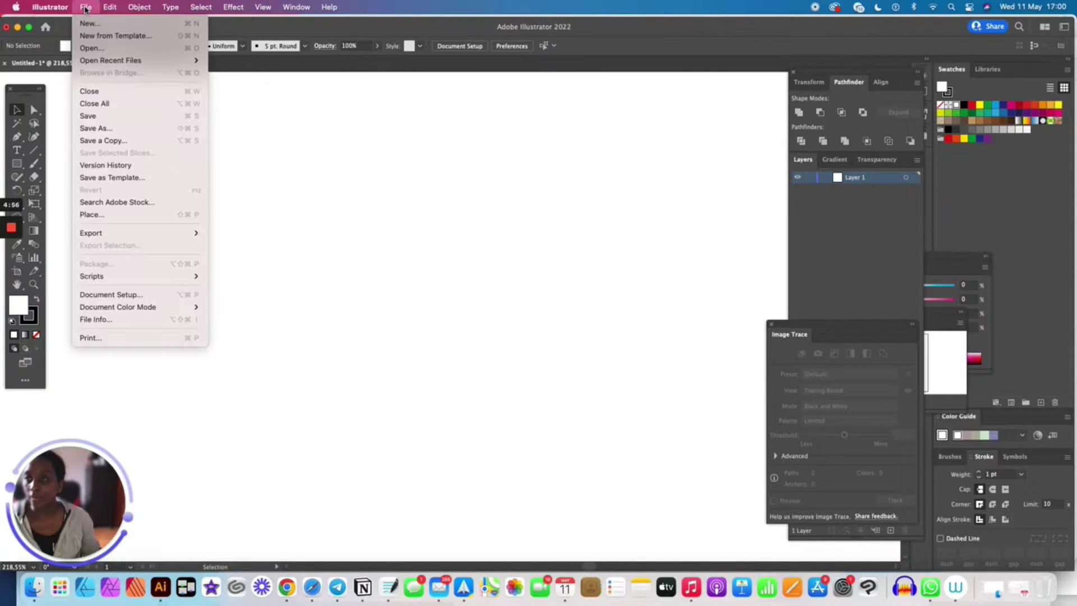
left_click(125, 215)
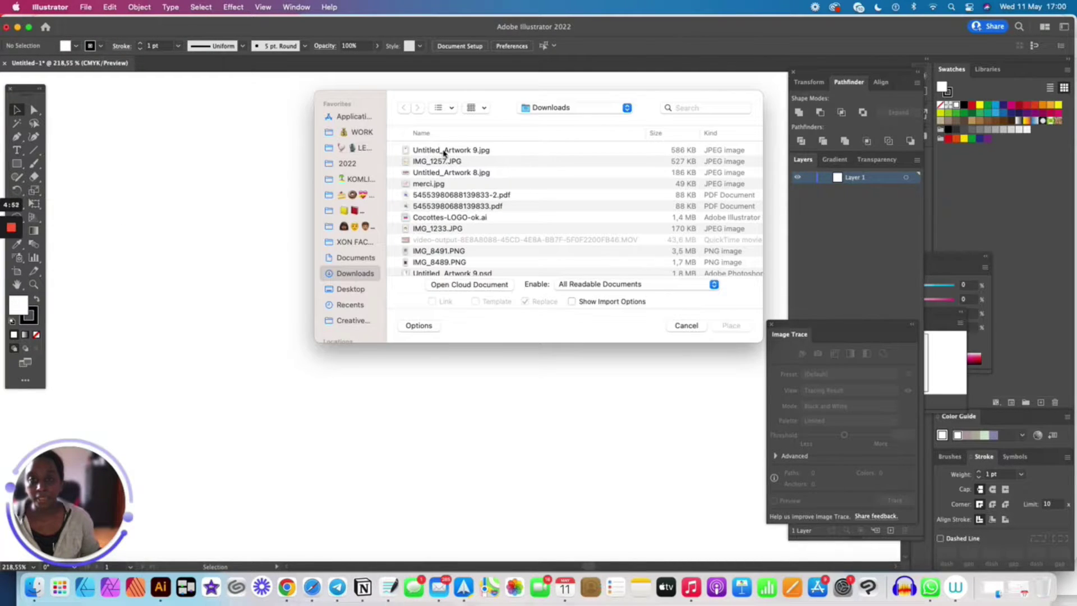
left_click(440, 150)
left_click(730, 326)
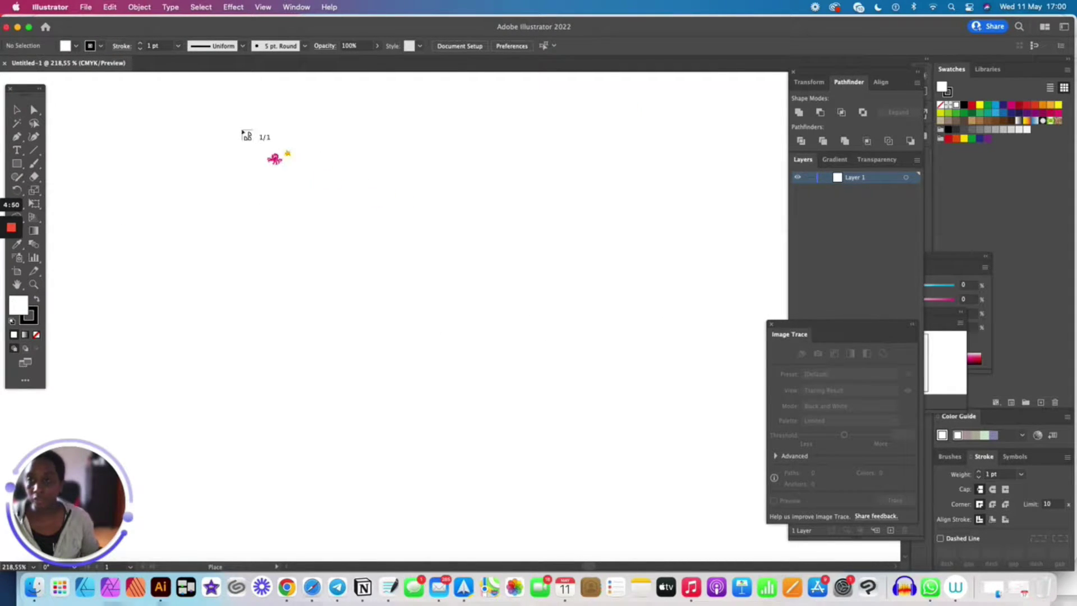
Step: Drag the drawing onto the artboard at a large size, deselect it, and move Image Trace beside it
mouse_move(200, 106)
left_mouse_down()
mouse_move(678, 473)
mouse_move(705, 528)
left_mouse_up()
left_click(99, 131)
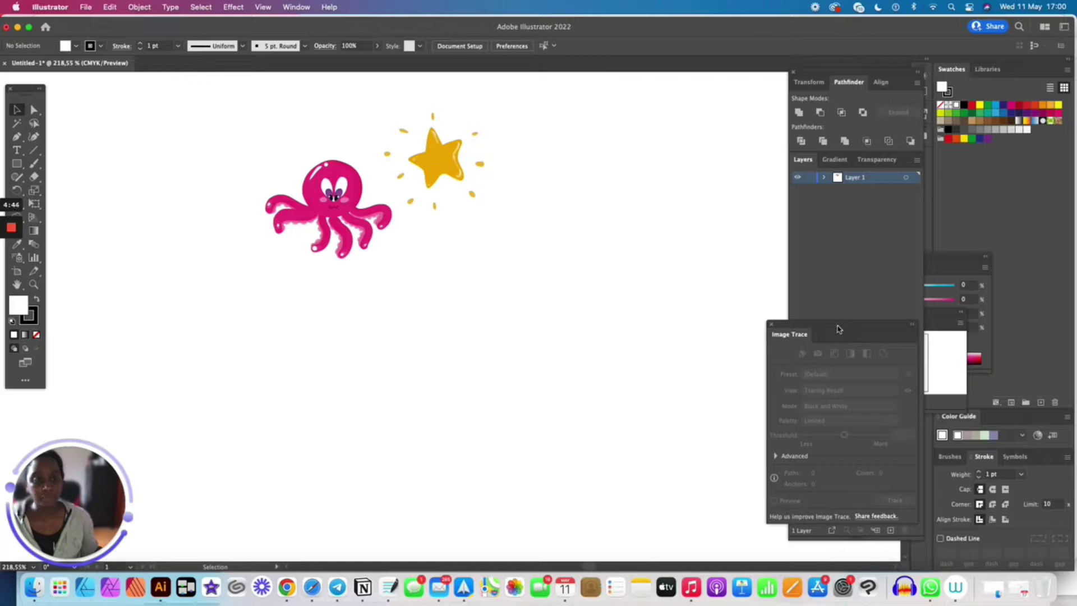
left_click_drag(840, 329, 675, 110)
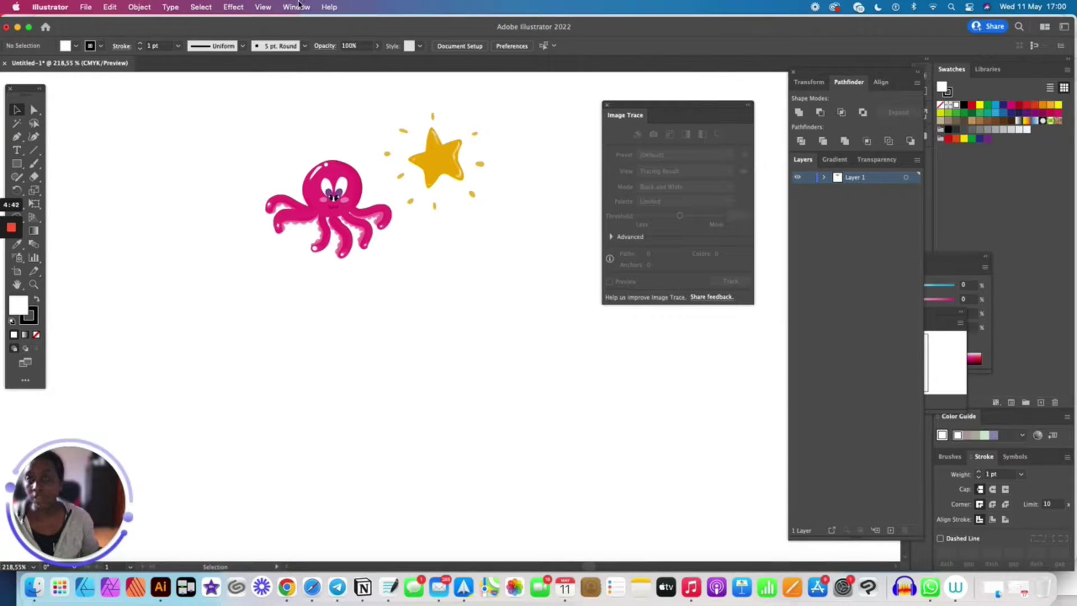
Step: Confirm the Image Trace panel is enabled and select the placed octopus and star image
left_click(296, 7)
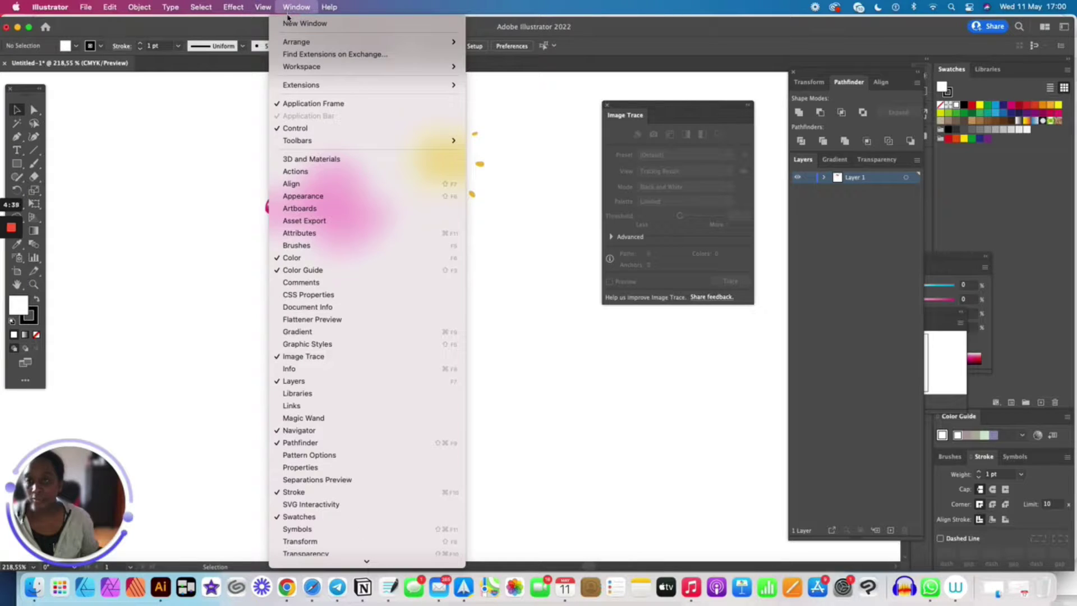
scroll(347, 384, "down", 3)
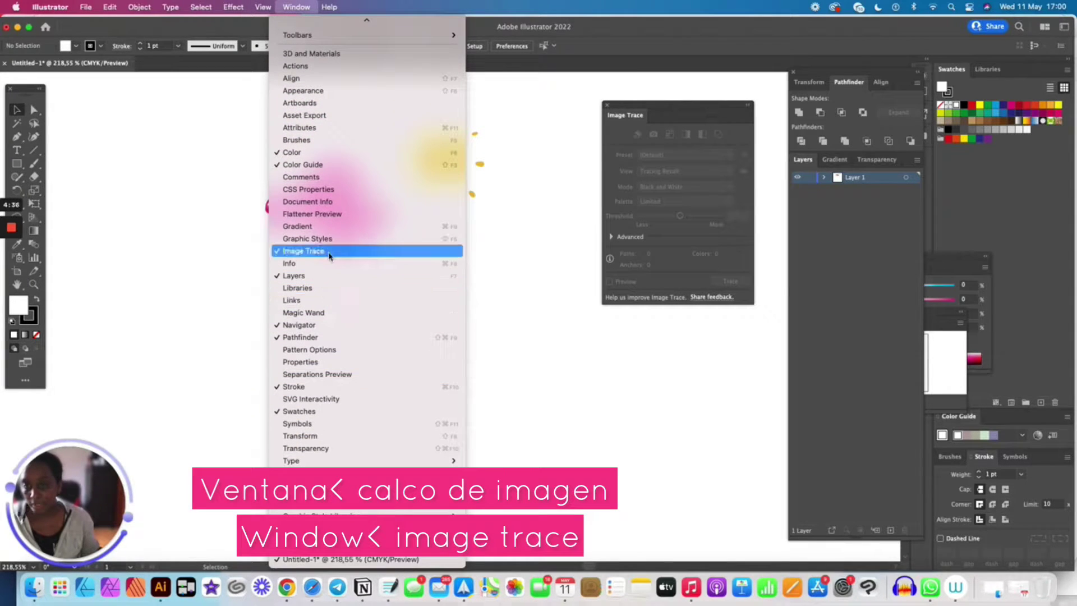
left_click(600, 356)
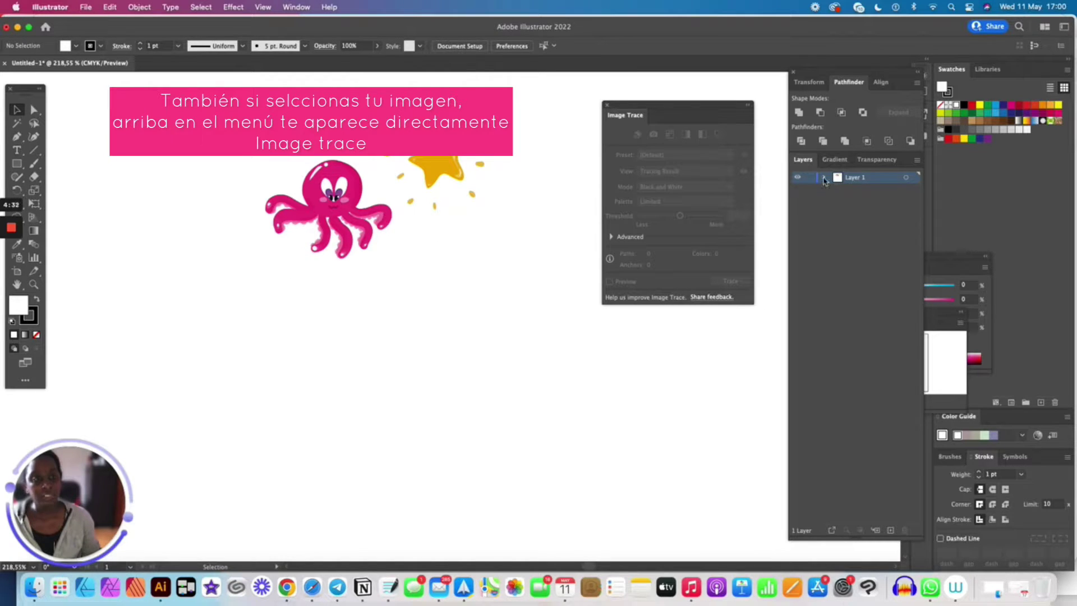
left_click(907, 190)
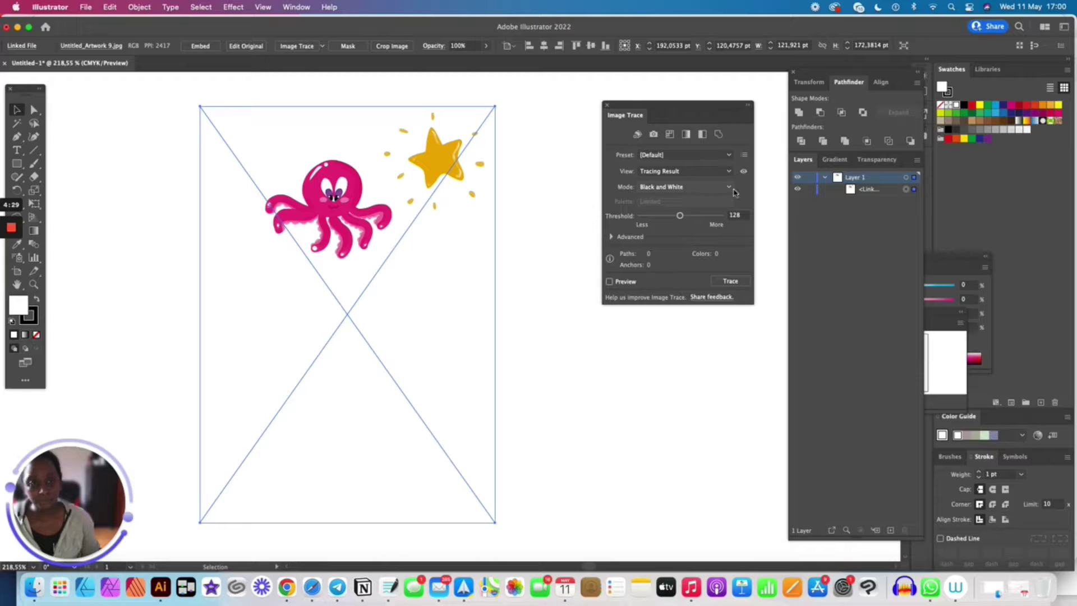
Step: Trace the drawing in Color mode with Preview on, setting the Colors slider to 30
left_click(730, 186)
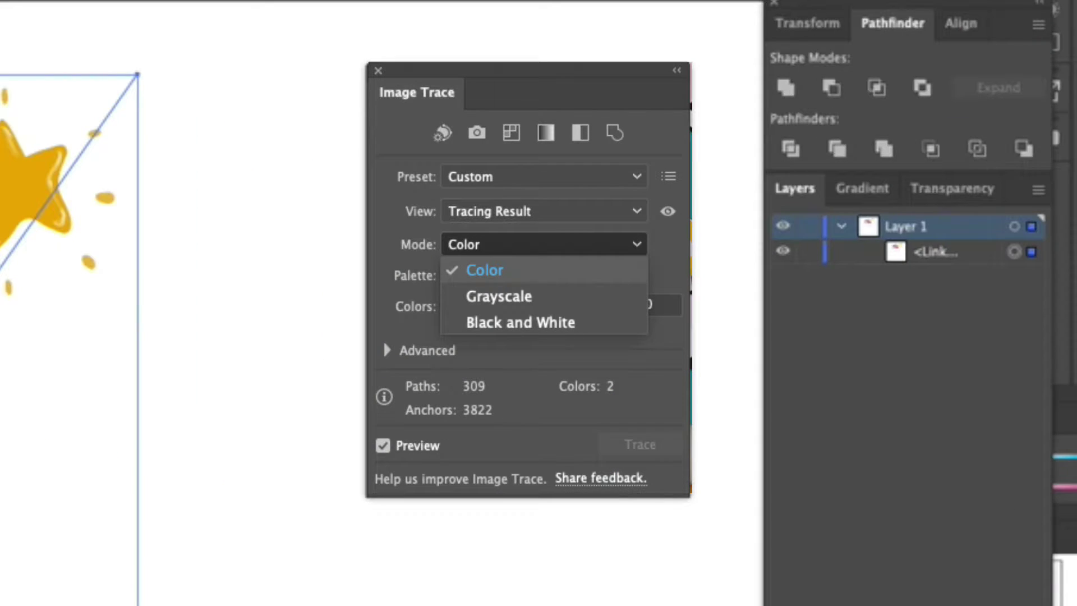
left_click(712, 197)
left_click(381, 449)
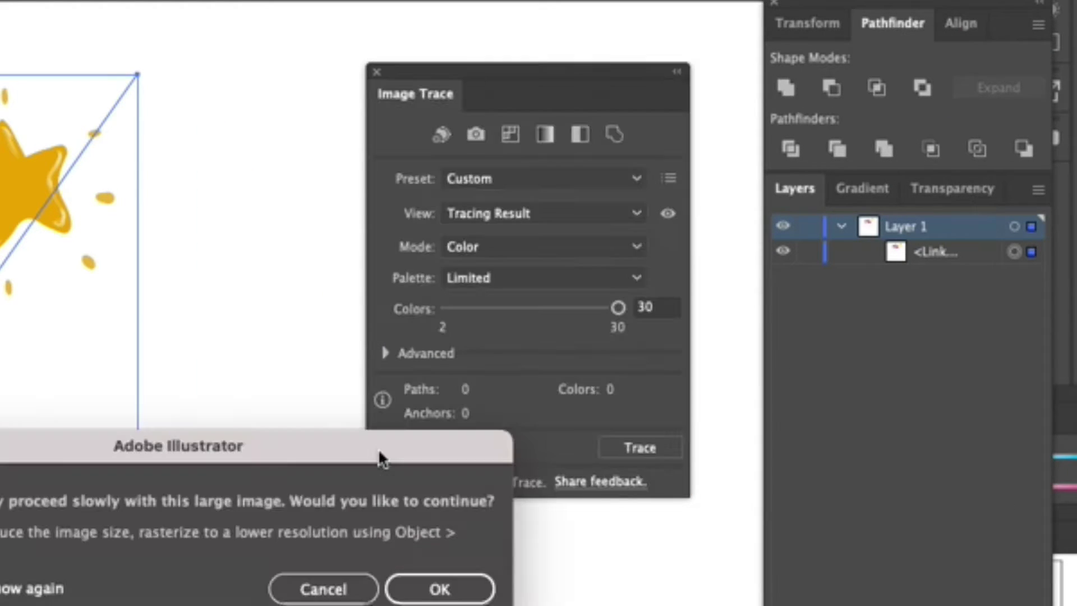
left_click(436, 588)
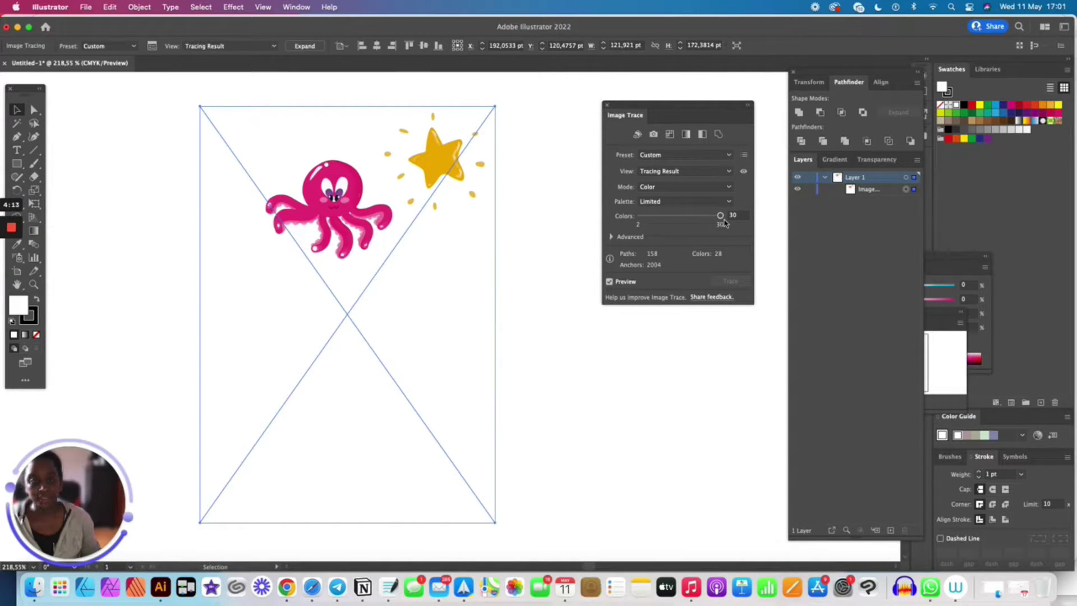
left_click_drag(705, 221, 701, 222)
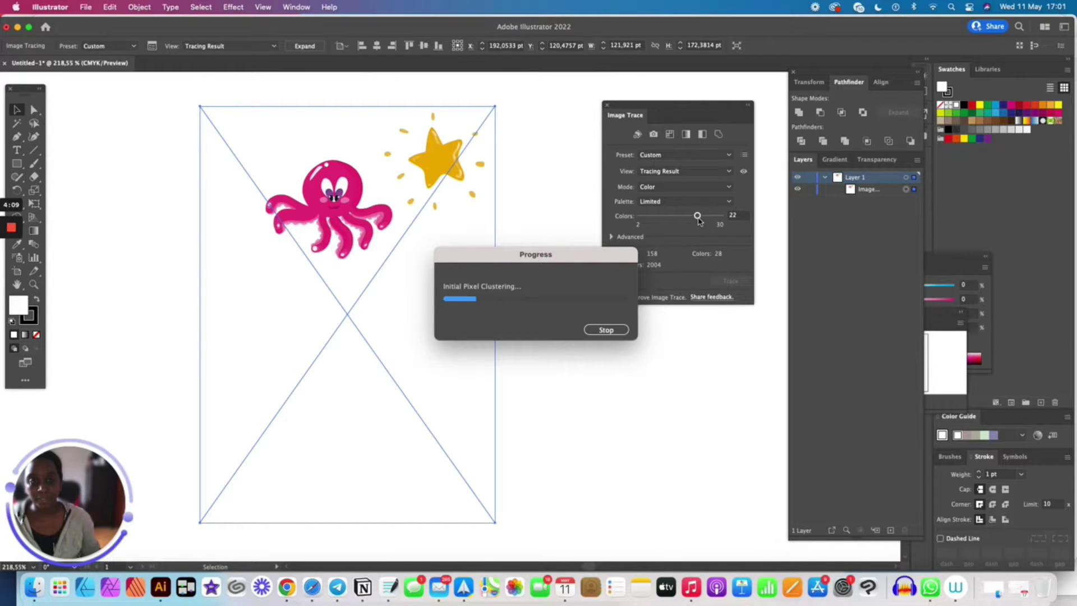
left_click_drag(700, 220, 738, 221)
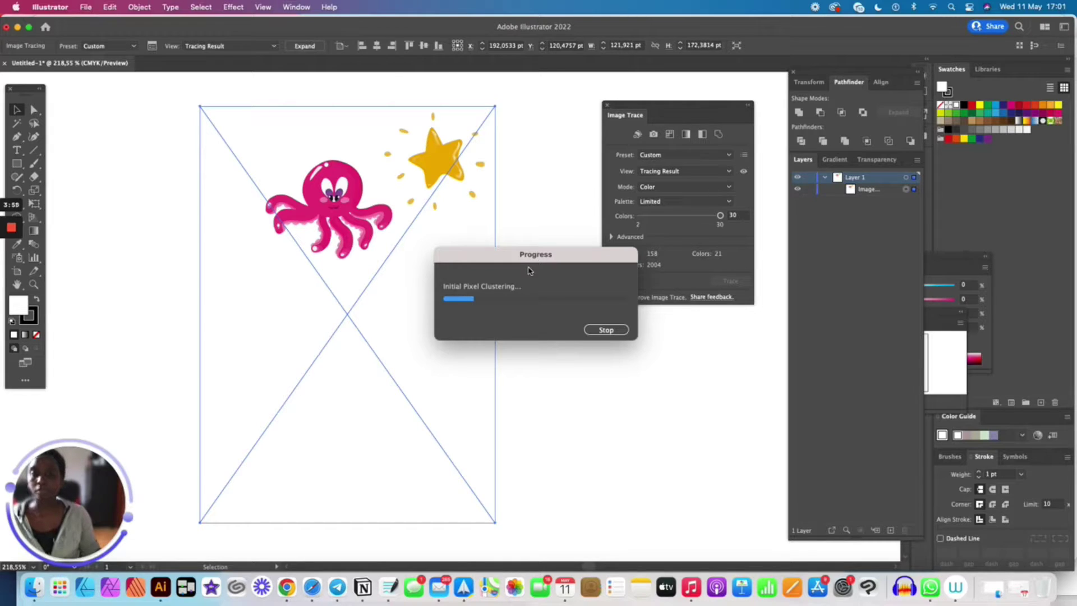
left_click(730, 188)
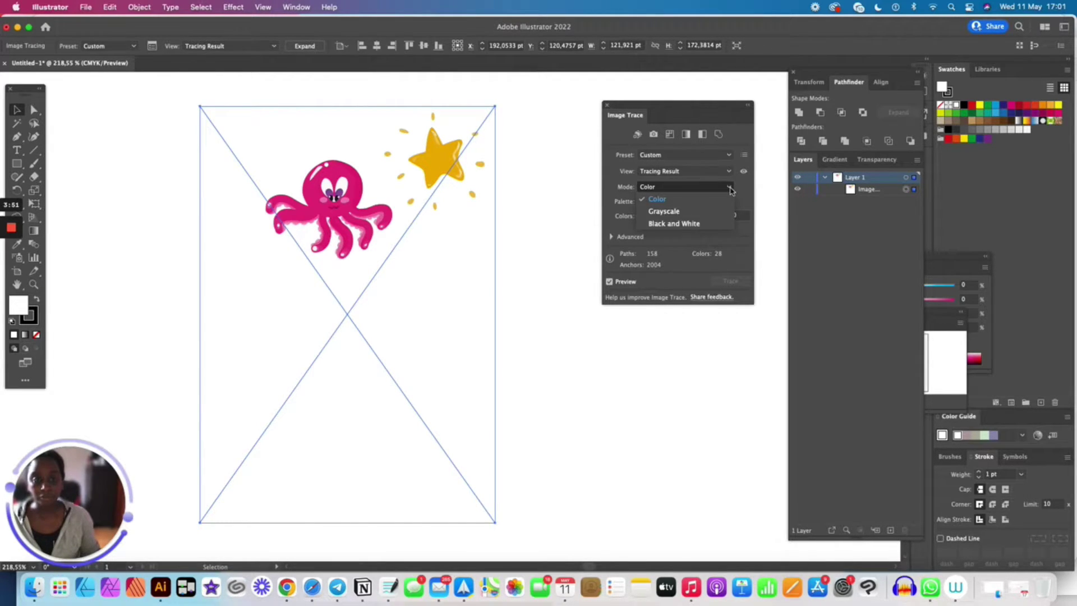
left_click(723, 216)
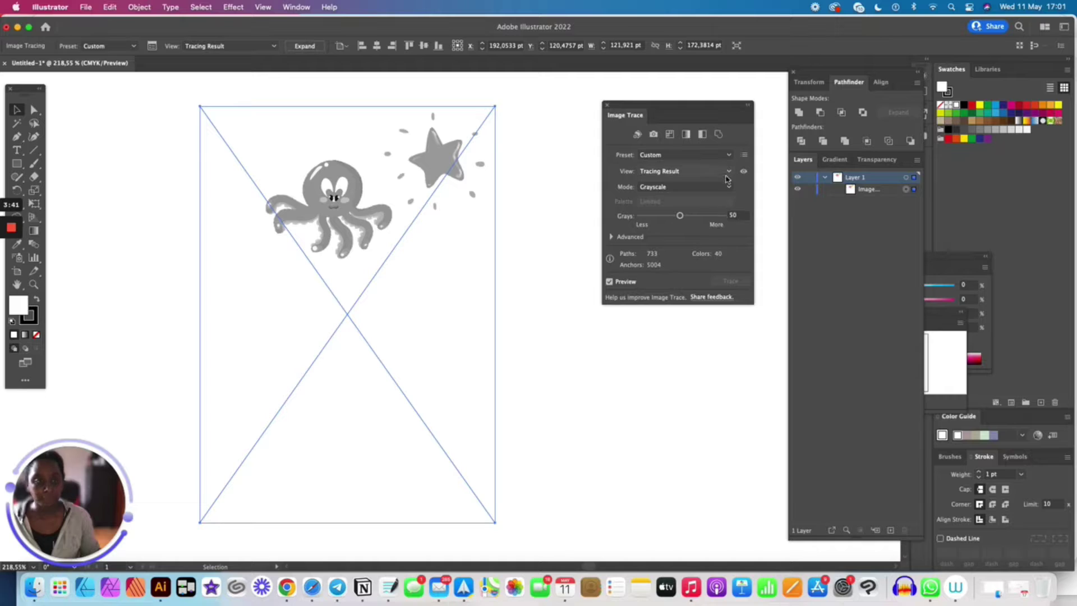
left_click(719, 187)
left_click(720, 223)
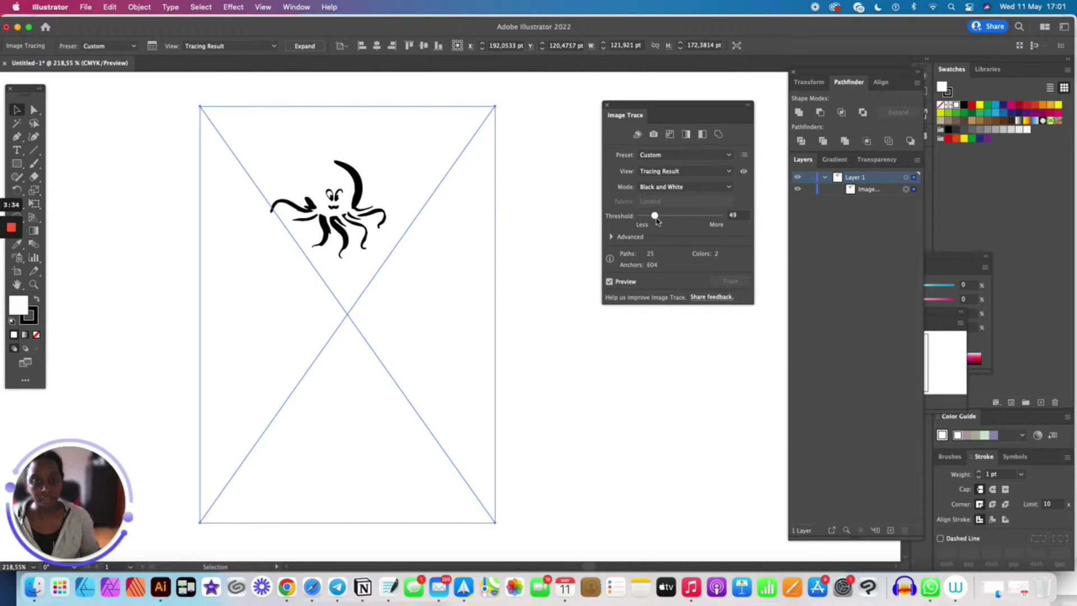
left_click(656, 218)
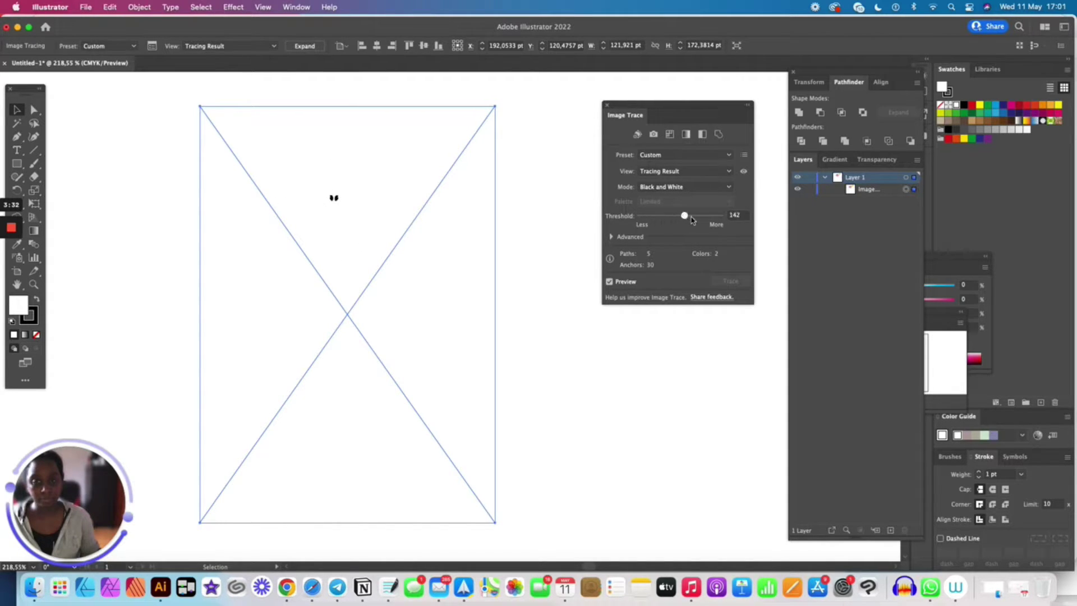
mouse_move(693, 220)
left_mouse_down()
mouse_move(724, 222)
mouse_move(692, 223)
left_mouse_up()
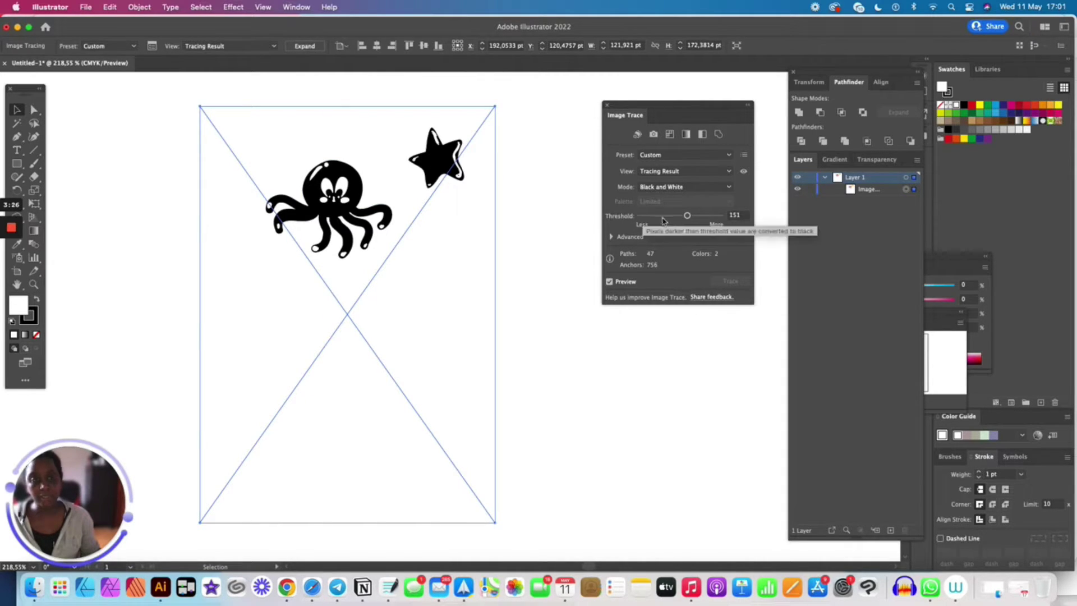
left_click_drag(687, 215, 672, 222)
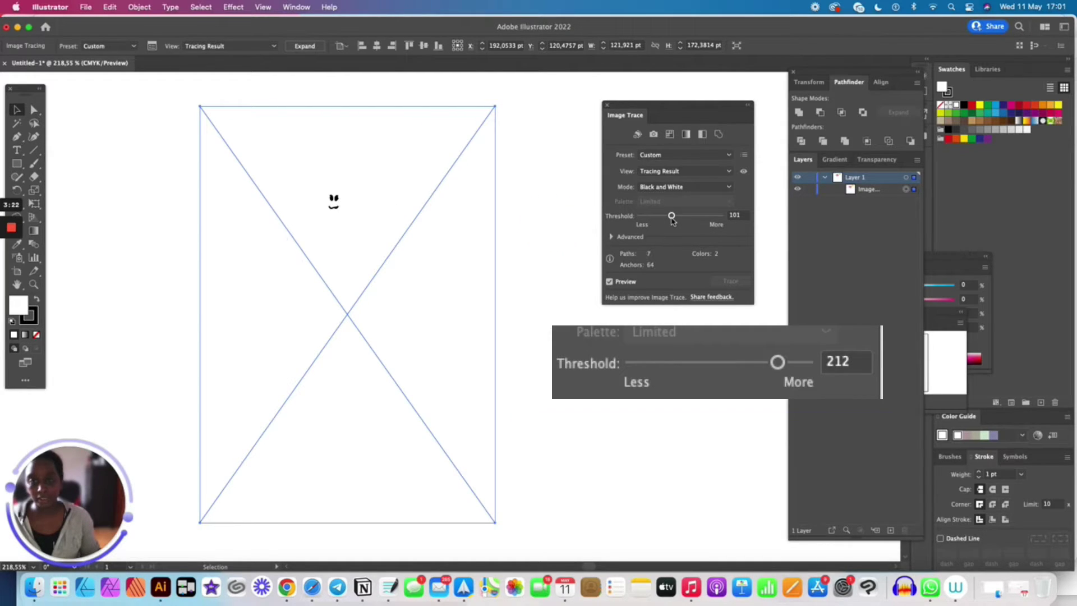
left_click(728, 189)
left_click(715, 203)
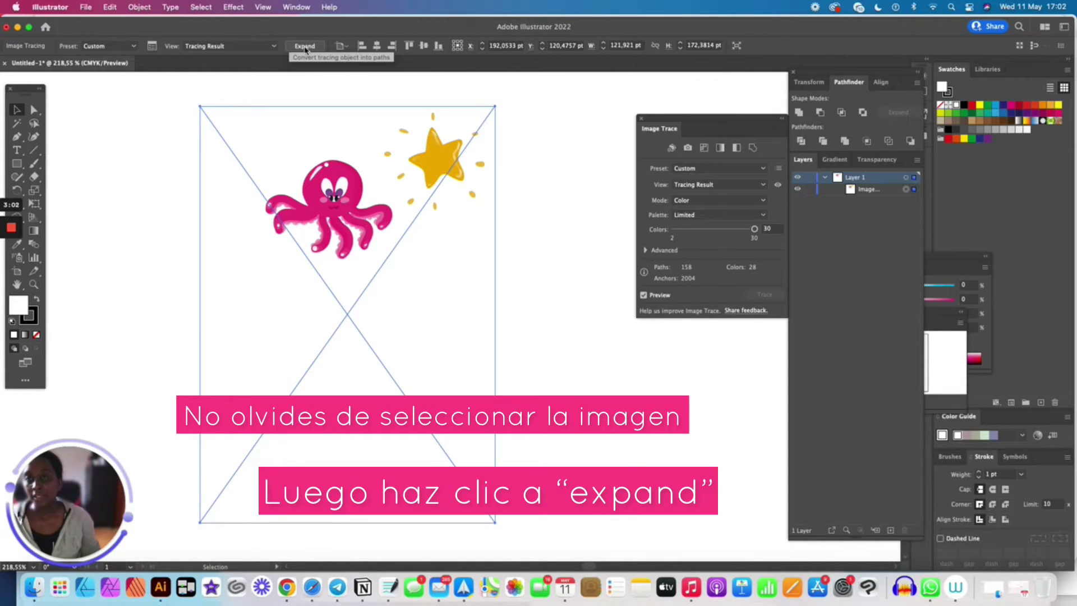
Step: Expand the colour trace into editable vector paths, nudge it slightly, and deselect
left_click(306, 47)
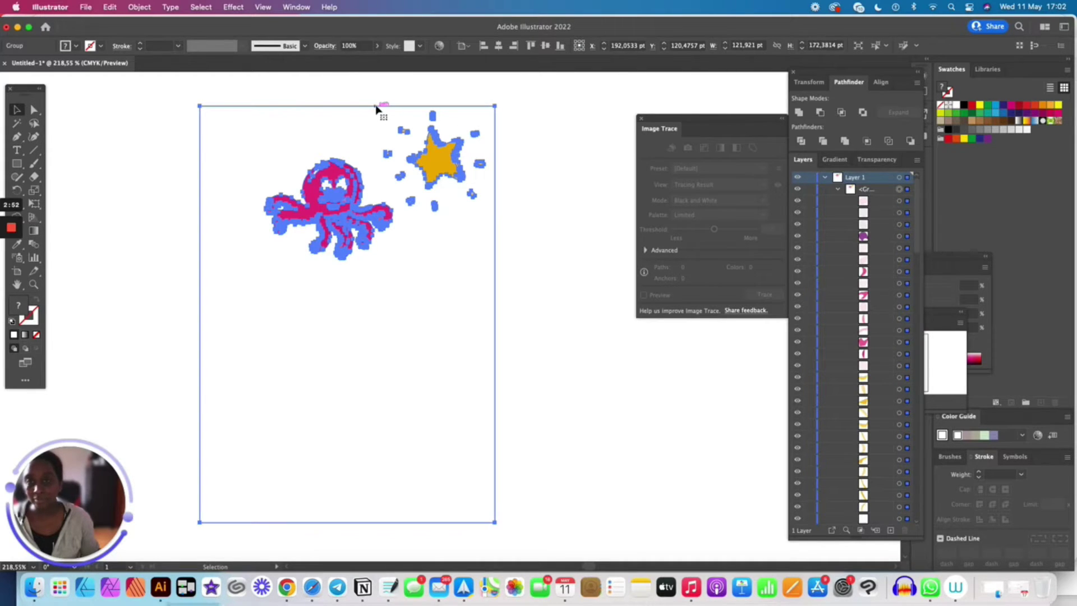
left_click_drag(376, 107, 369, 112)
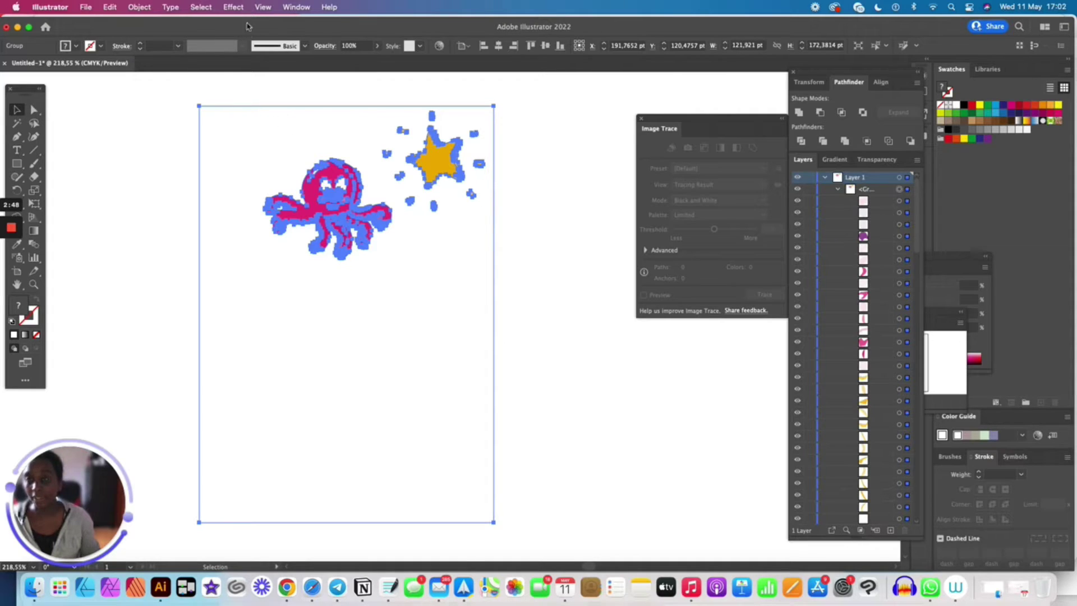
left_click(88, 161)
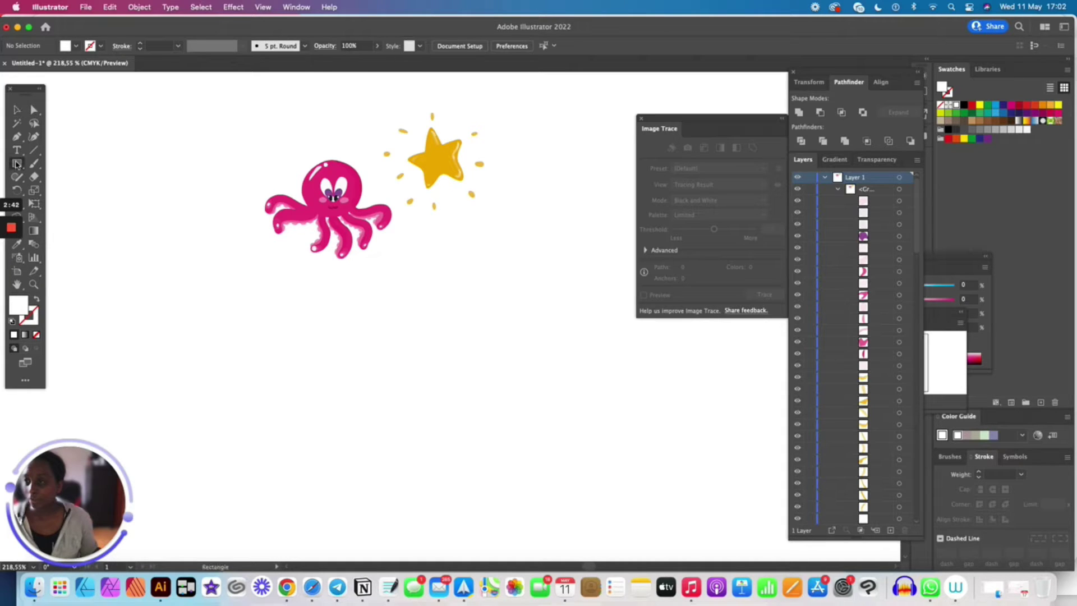
Step: Draw a large dark blue rectangle and stack the traced group above it in Layers
left_click_drag(166, 113, 578, 456)
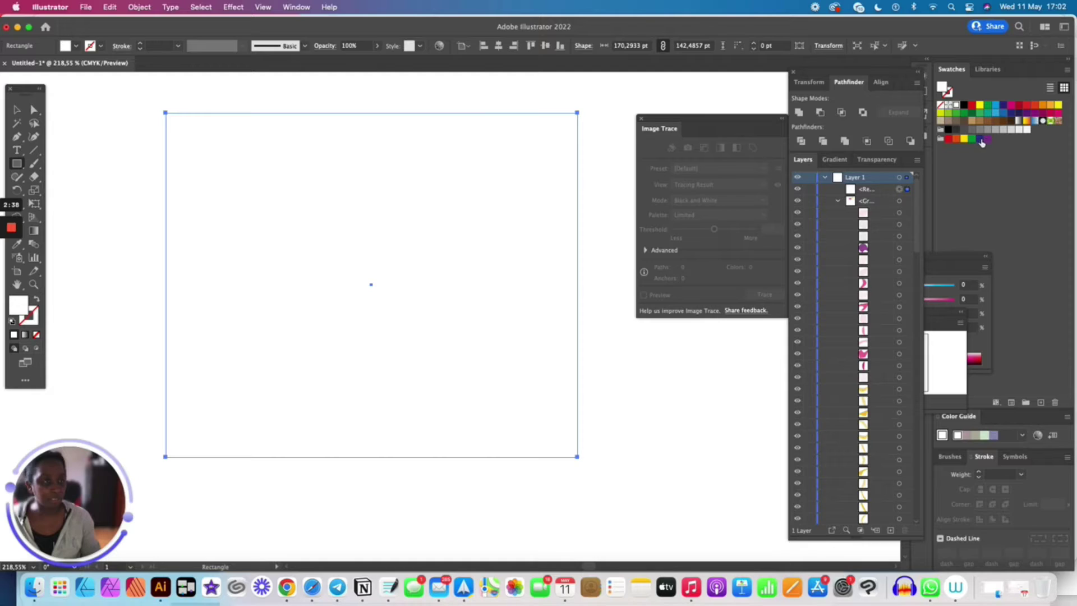
left_click(981, 140)
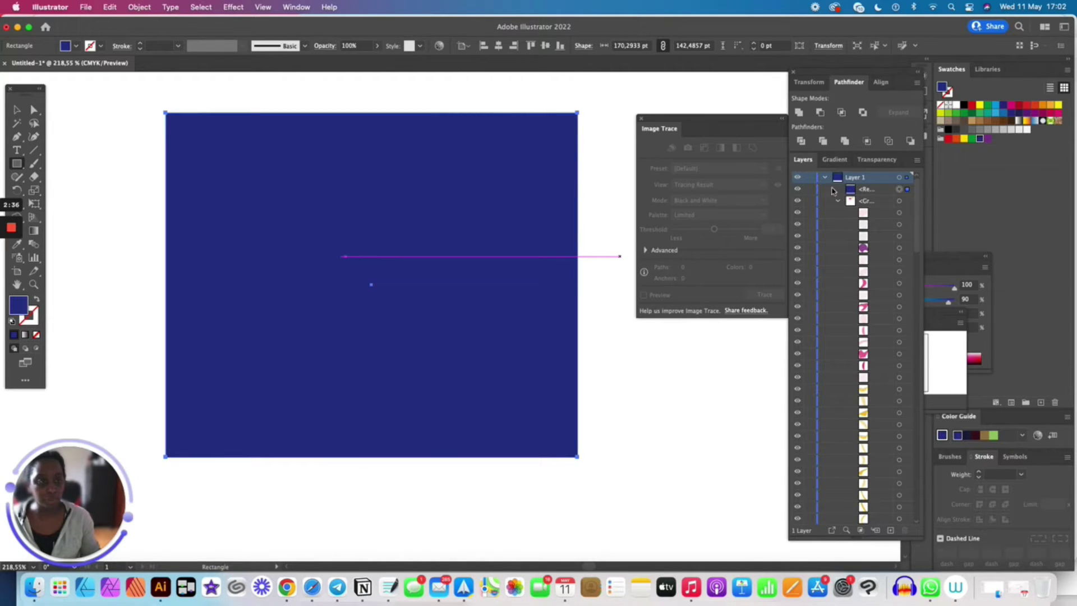
left_click(838, 202)
left_click_drag(867, 200, 866, 186)
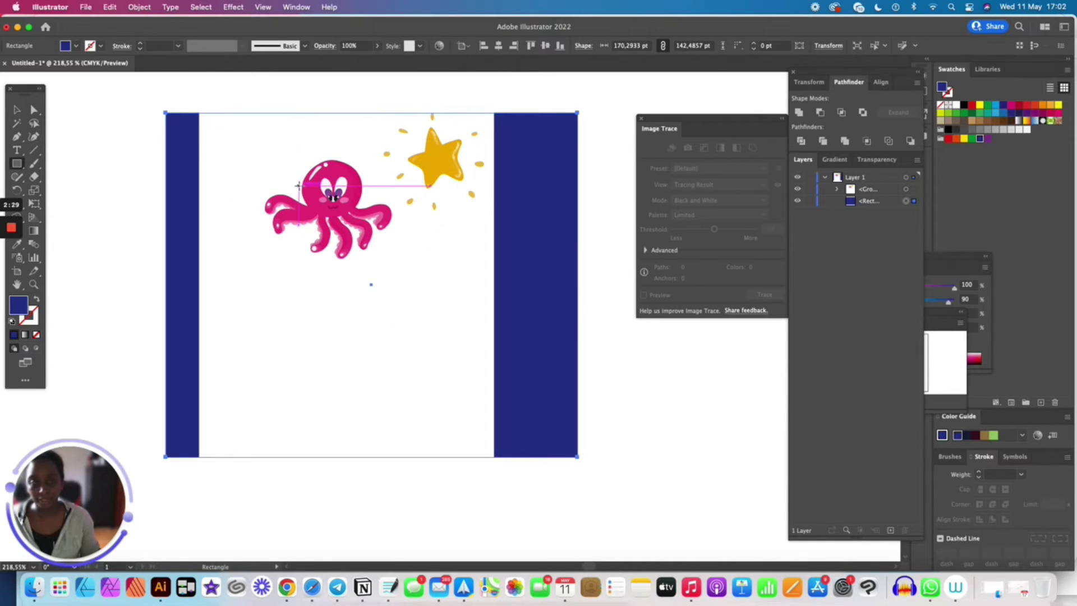
Step: Expand the traced group and select its white background shape with Direct Selection
left_click(837, 189)
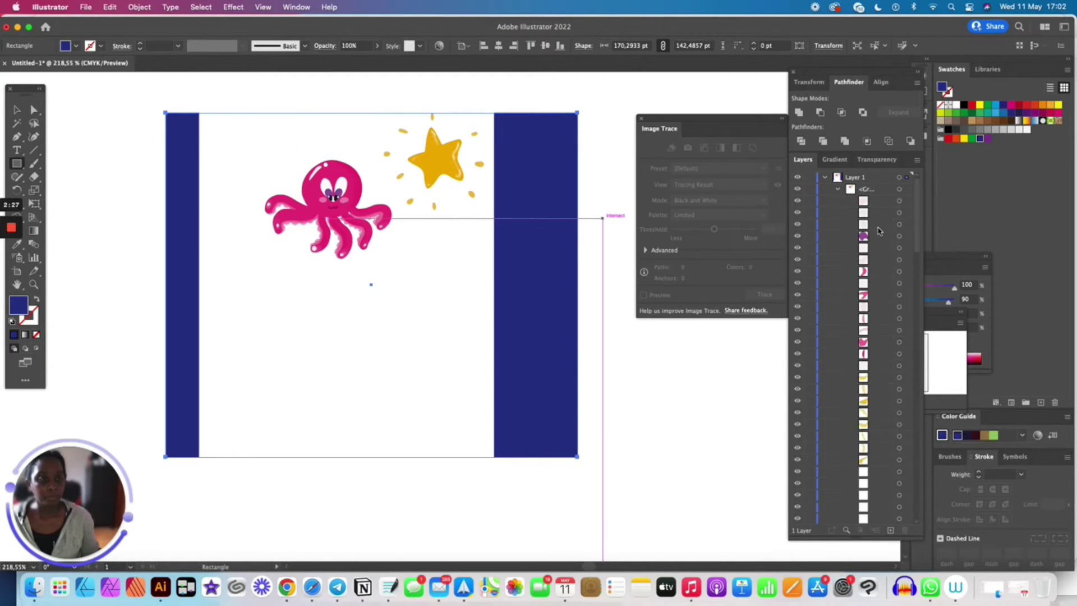
key("a")
left_click(204, 144)
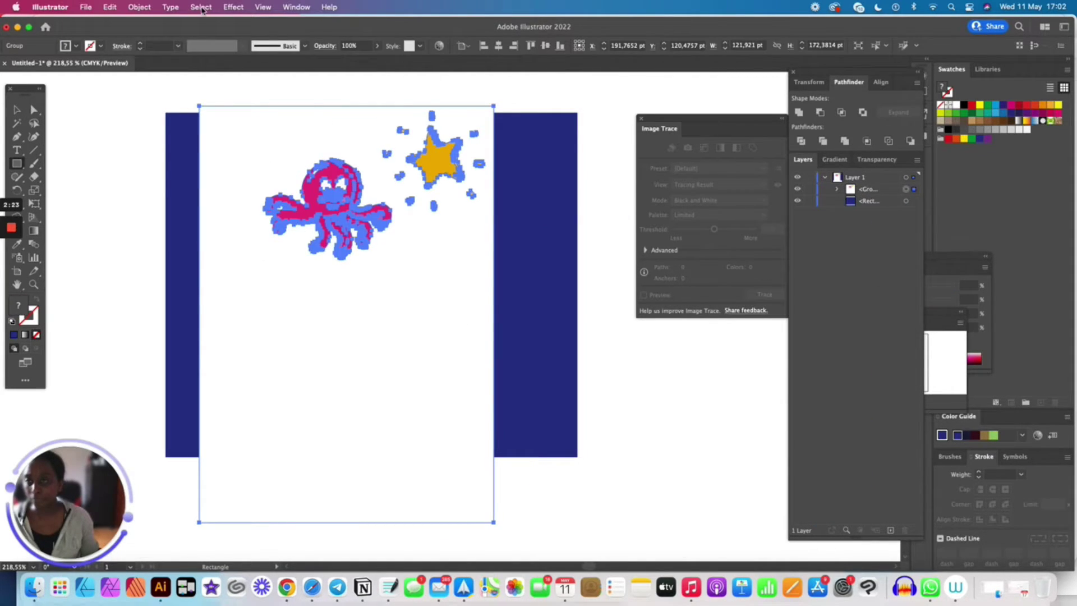
Step: Select all shapes with the same white Fill & Stroke and delete them
left_click(200, 7)
mouse_move(226, 187)
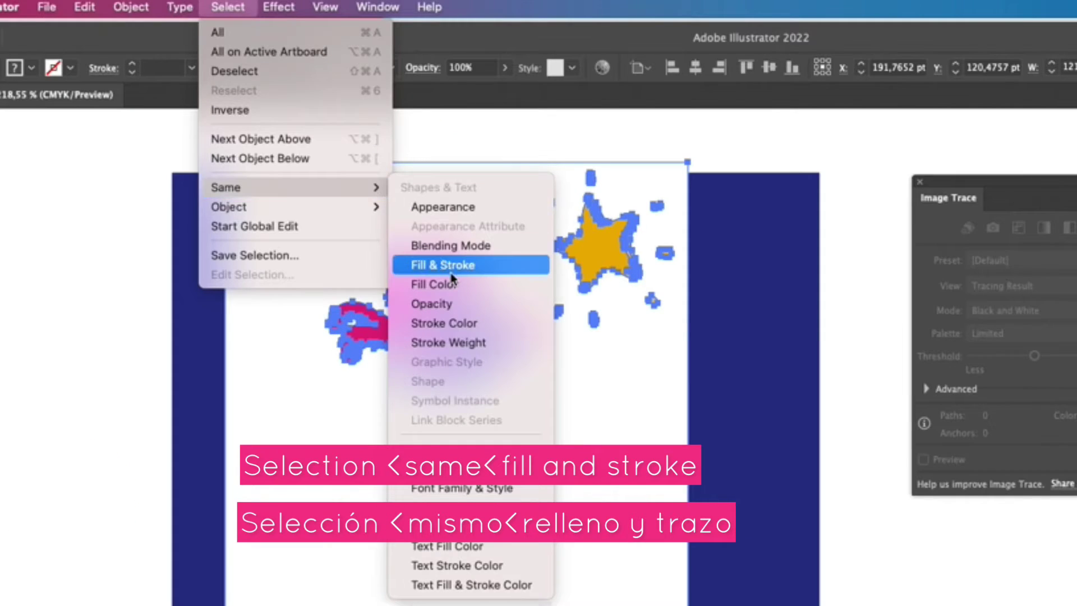
left_click(452, 273)
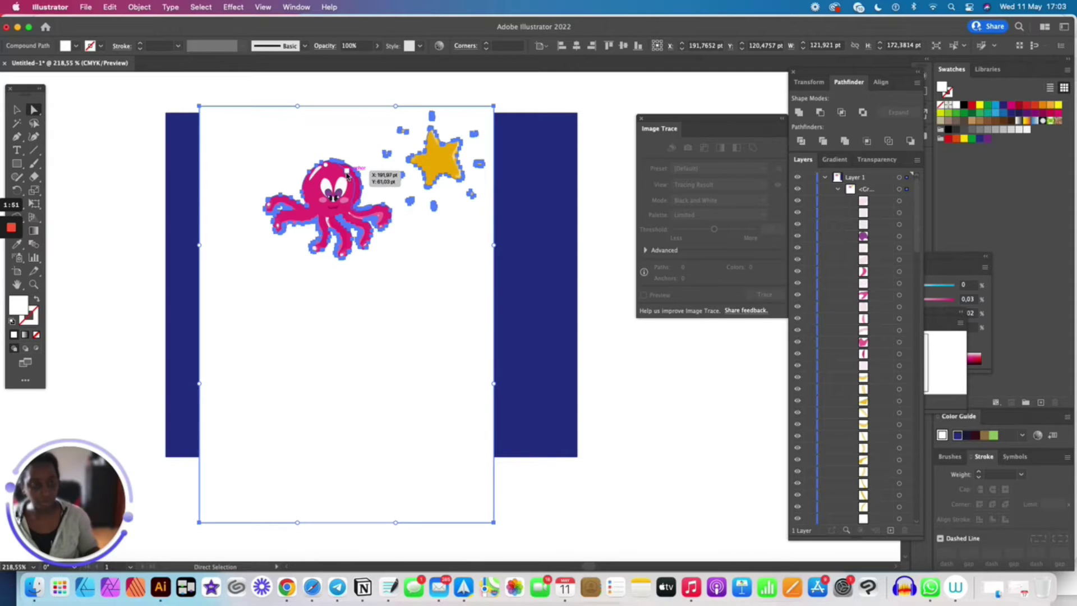
key("Delete")
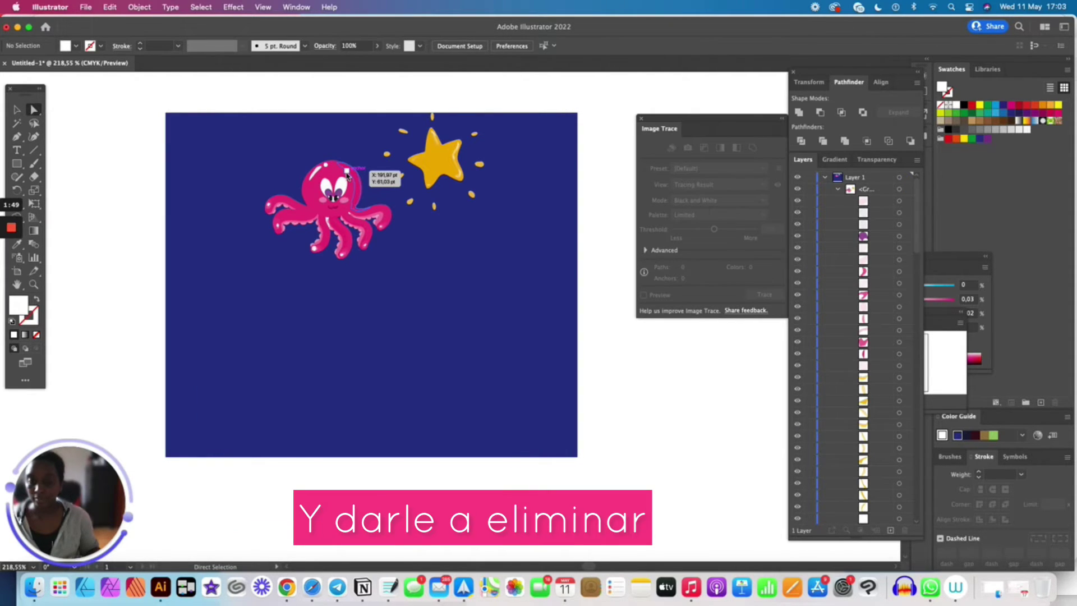
Step: Delete the navy rectangle and marquee-select all the star's pieces with Direct Selection
scroll(97, 137, "down", 1)
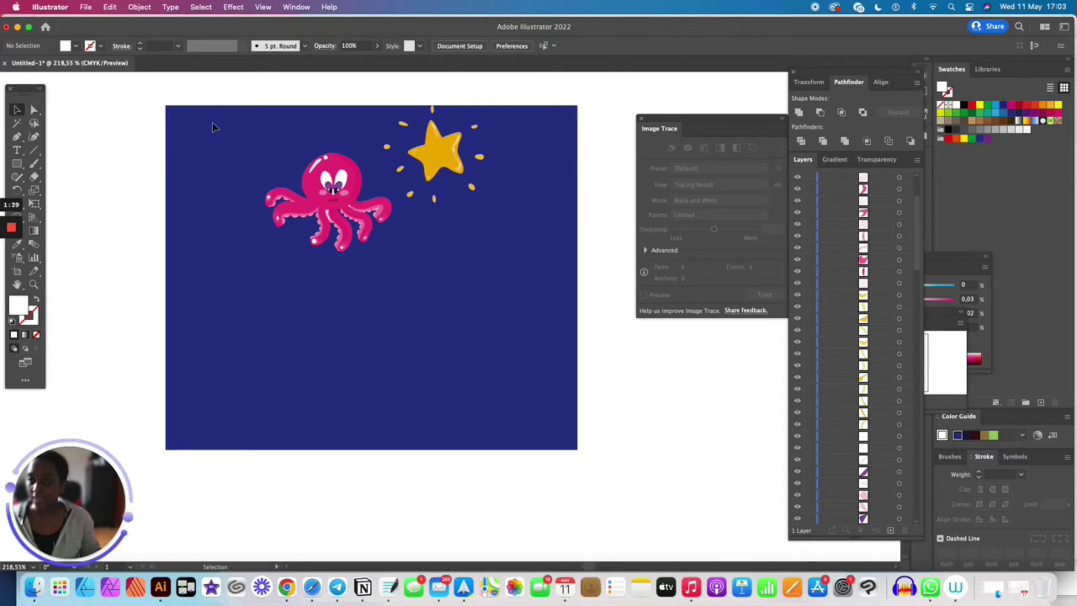
left_click(186, 110)
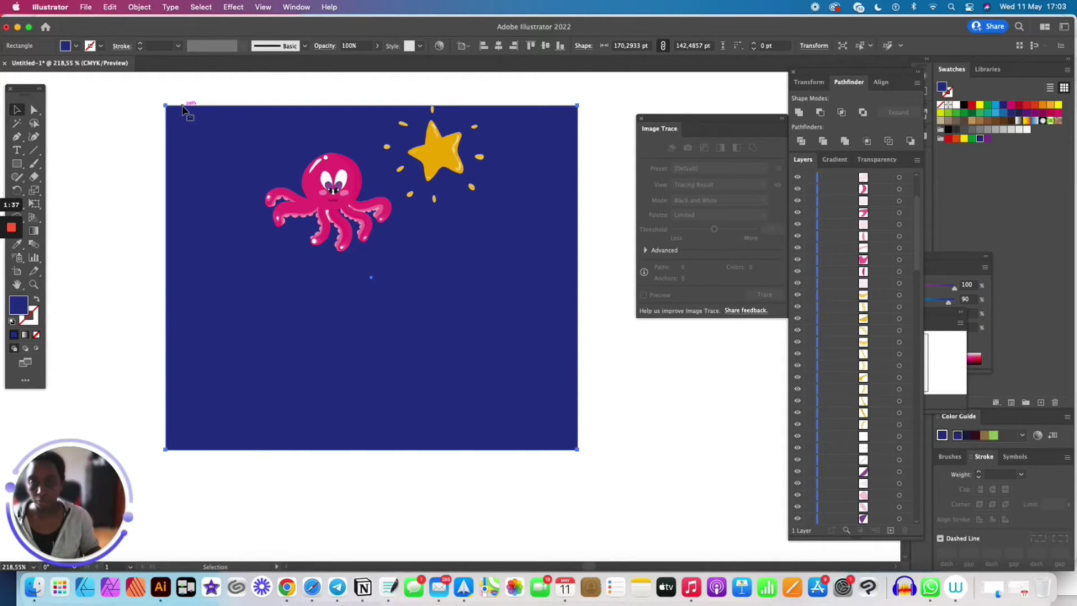
key("Delete")
left_click(34, 109)
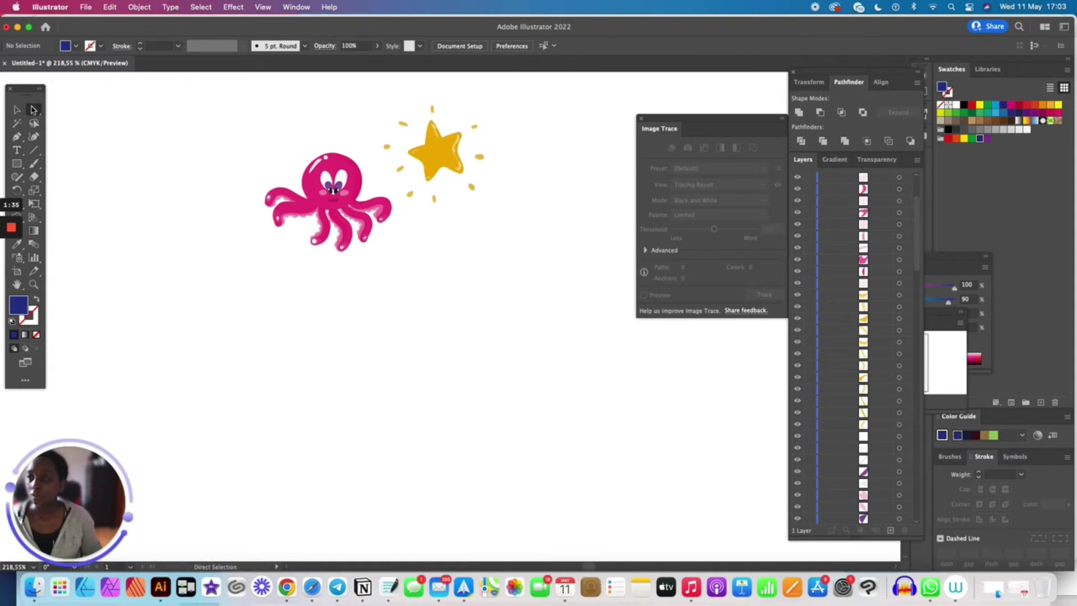
left_click_drag(427, 113, 493, 200)
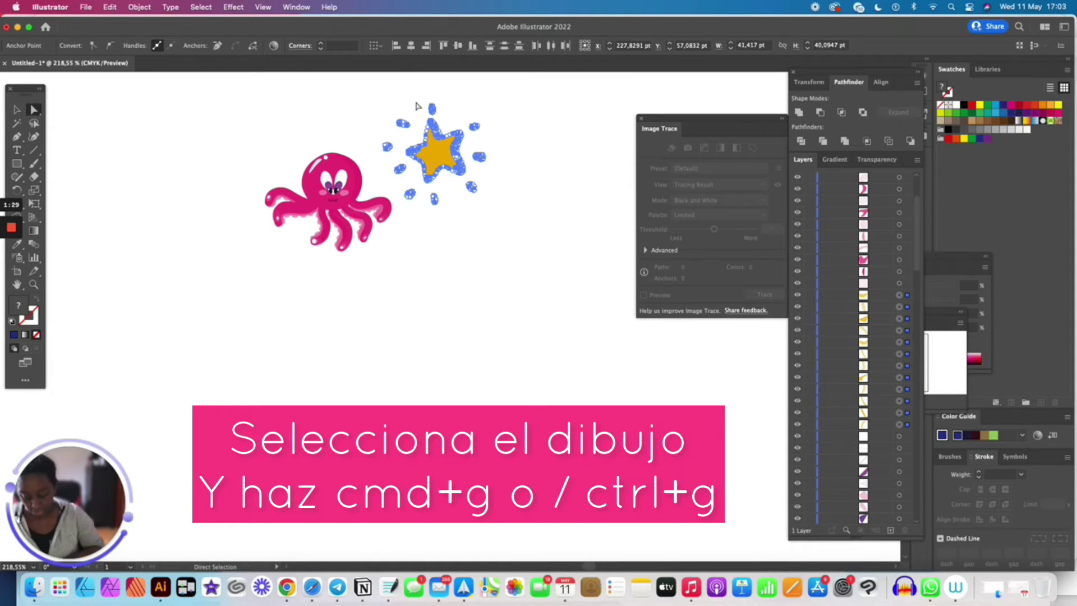
Step: Group the star's pieces with Cmd+G and move the star down-right, away from the octopus
key("super")
key("super+g")
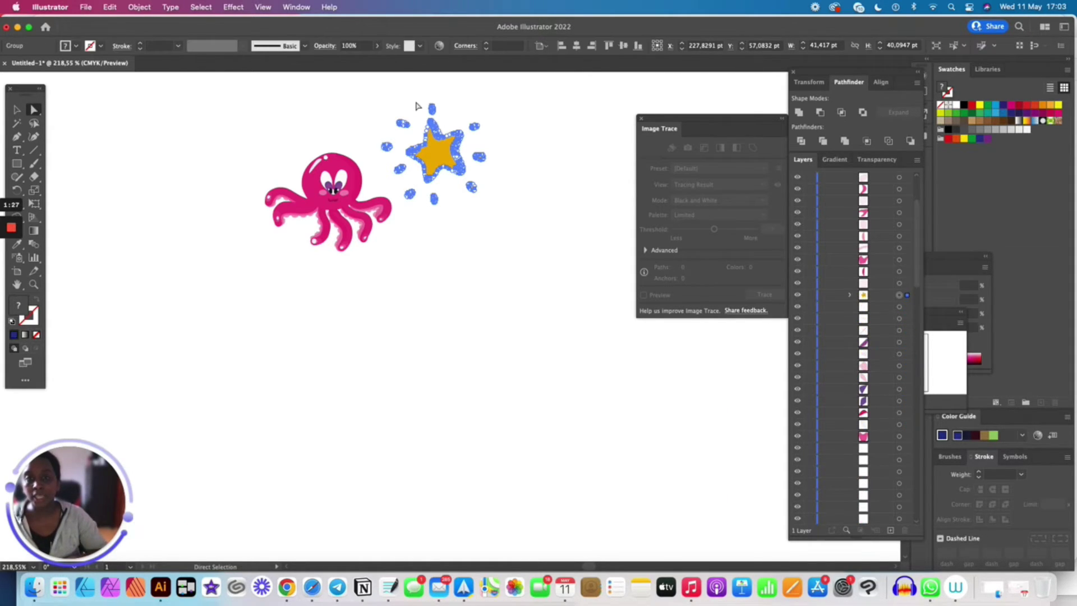
left_click(503, 127)
mouse_move(399, 107)
left_mouse_down()
mouse_move(568, 236)
mouse_move(560, 247)
left_mouse_up()
left_click(494, 227)
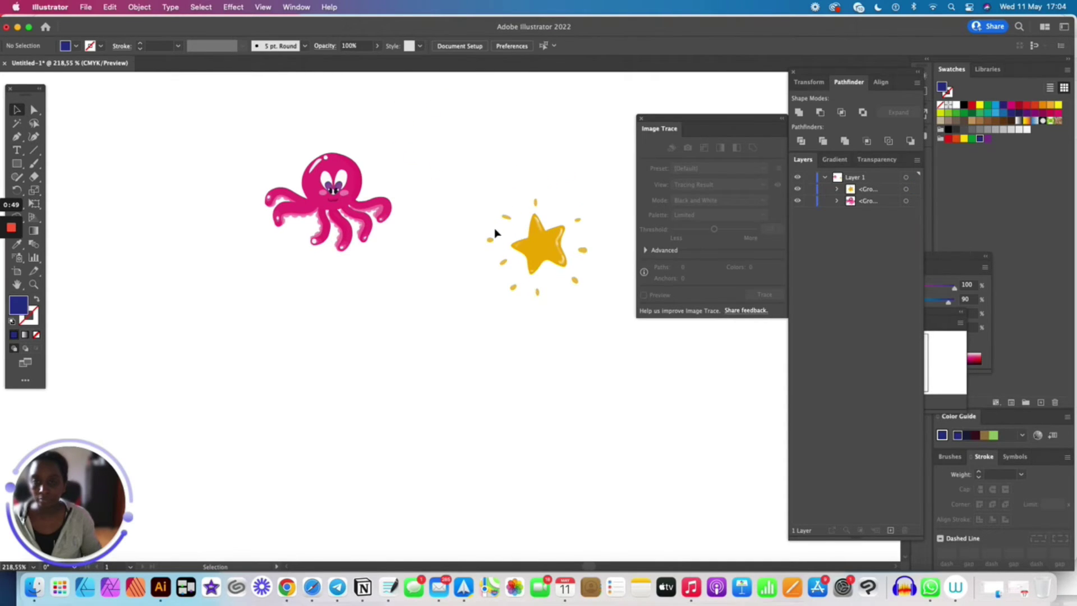
Step: Select the octopus group, zoom in on it, and deselect to check the result
left_click_drag(360, 179, 404, 250)
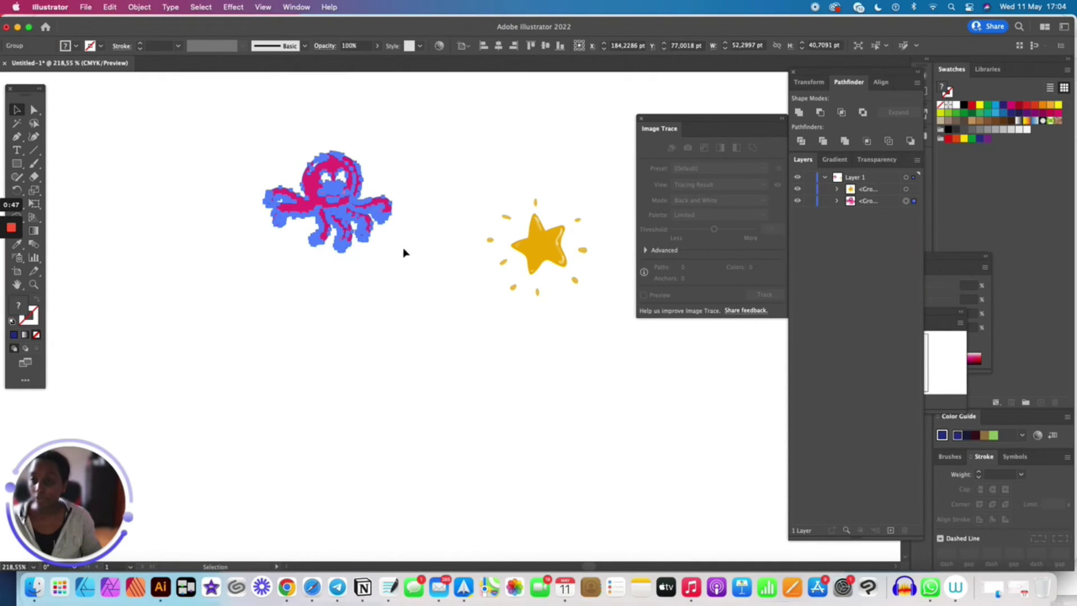
left_click(34, 286)
left_click(362, 199)
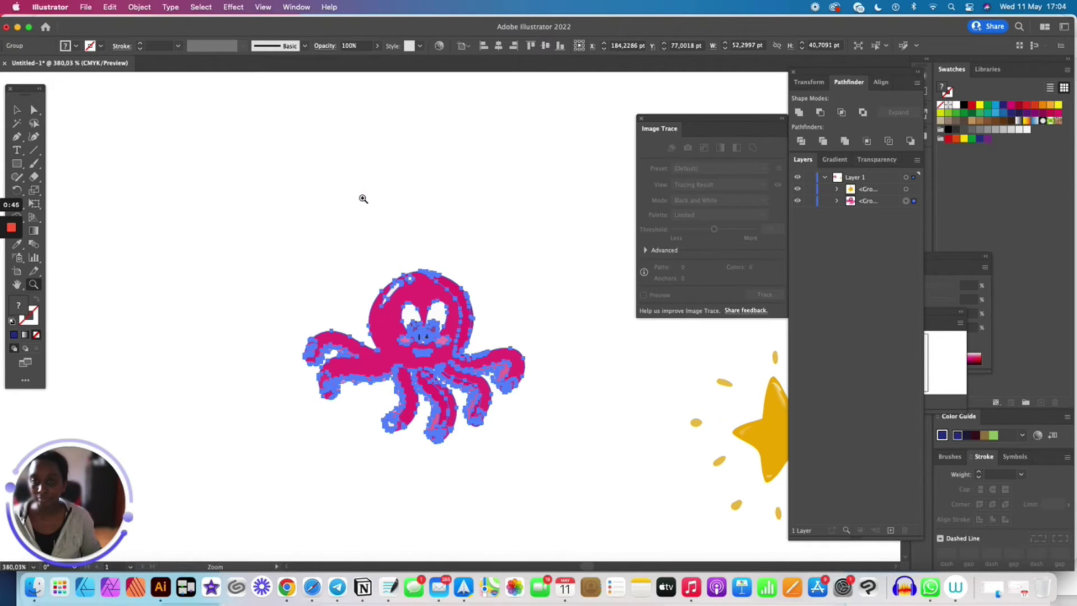
left_click(35, 112)
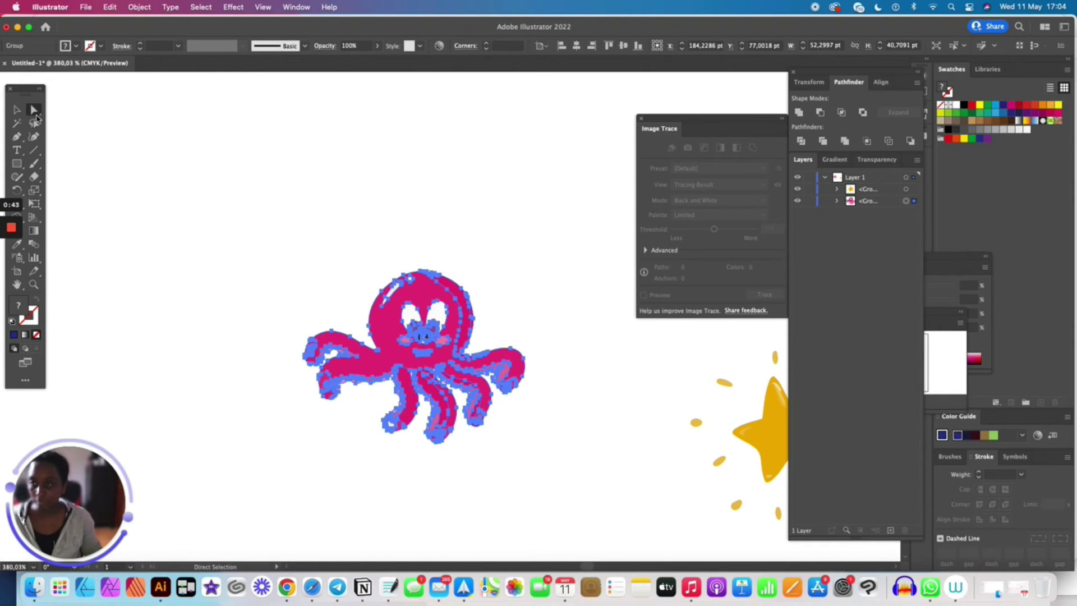
left_click(300, 190)
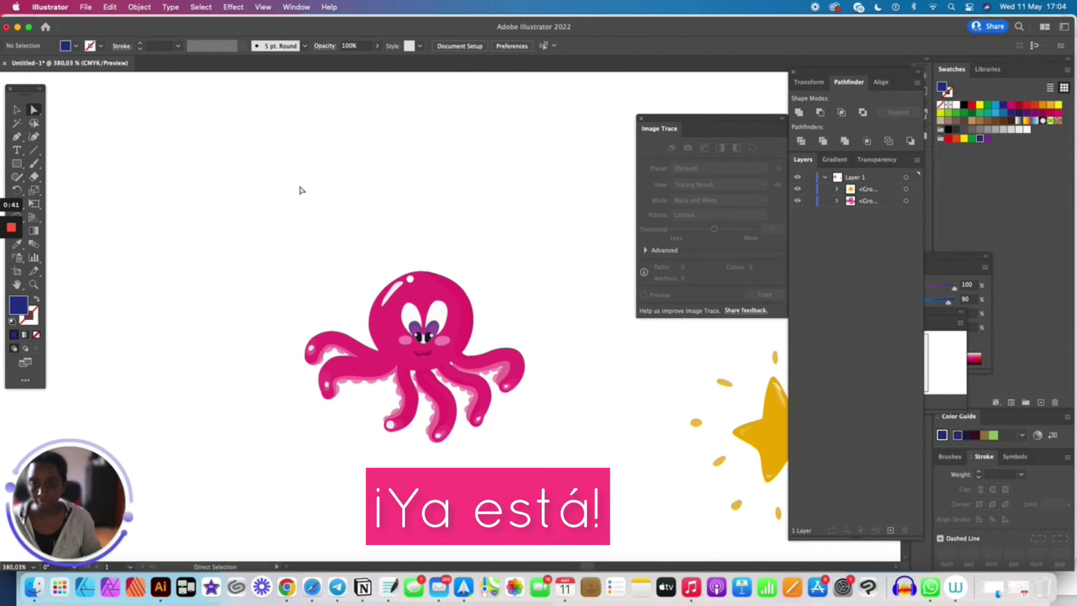